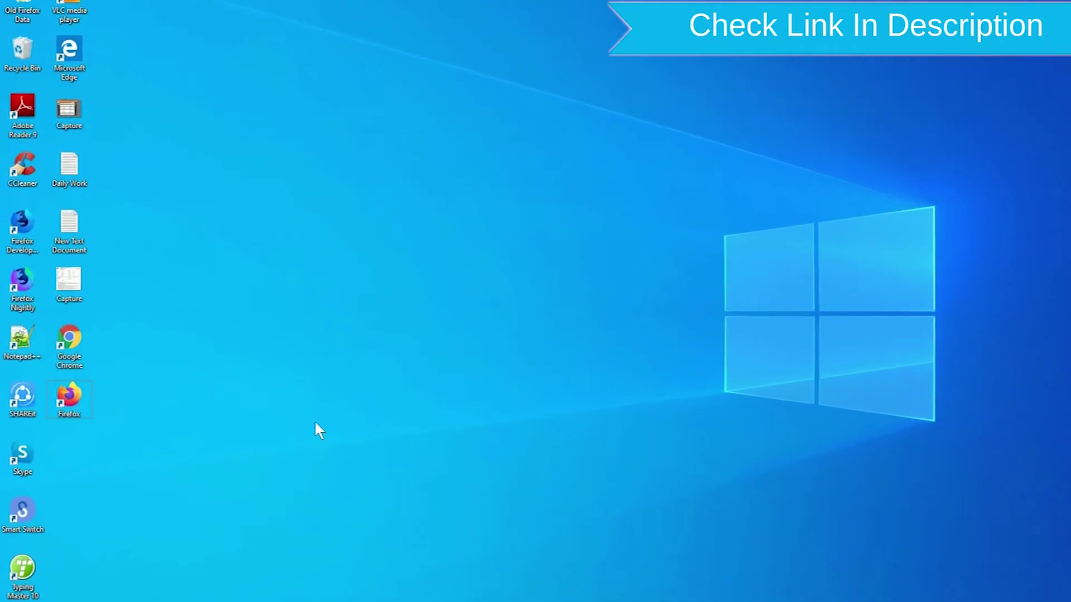
- Move the Firefox shortcut on the desktop and bring up its context menu
left_click_drag(201, 463, 88, 349)
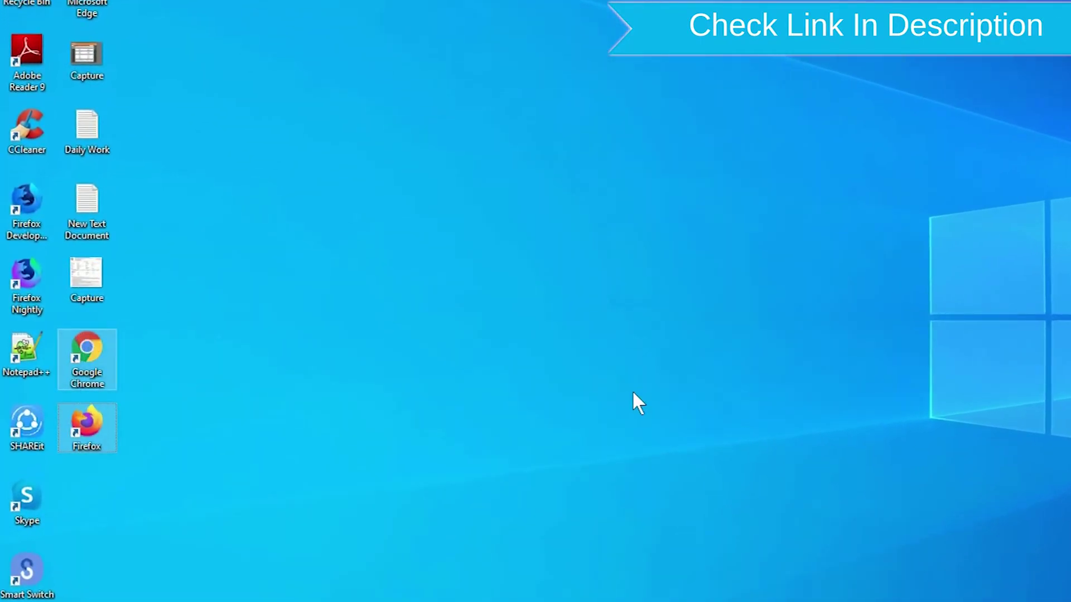
right_click(97, 427)
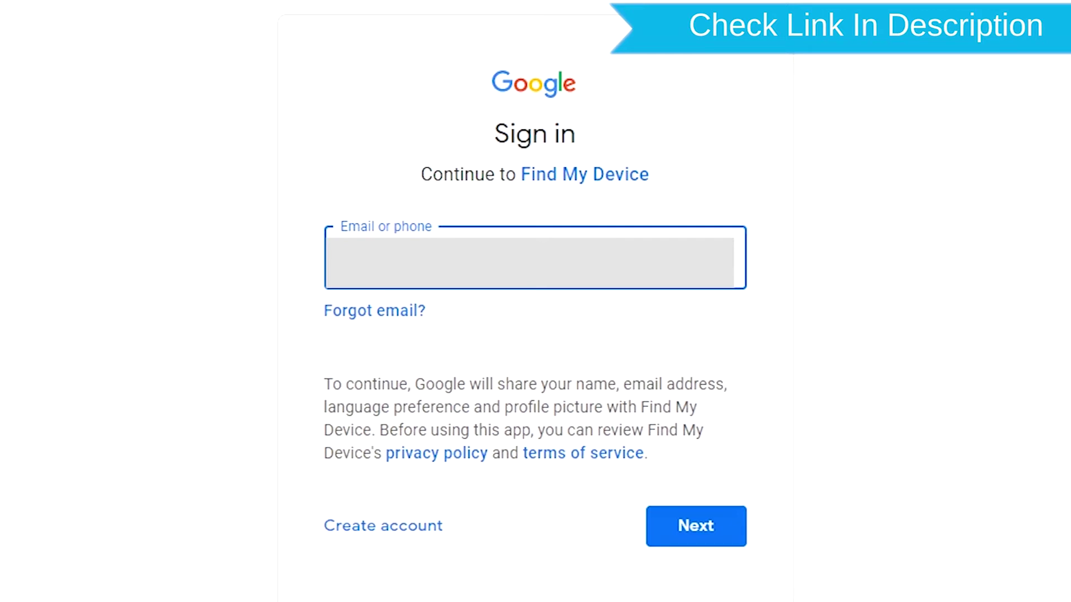
- Submit the account email and password to sign in to Find My Device
key("Return")
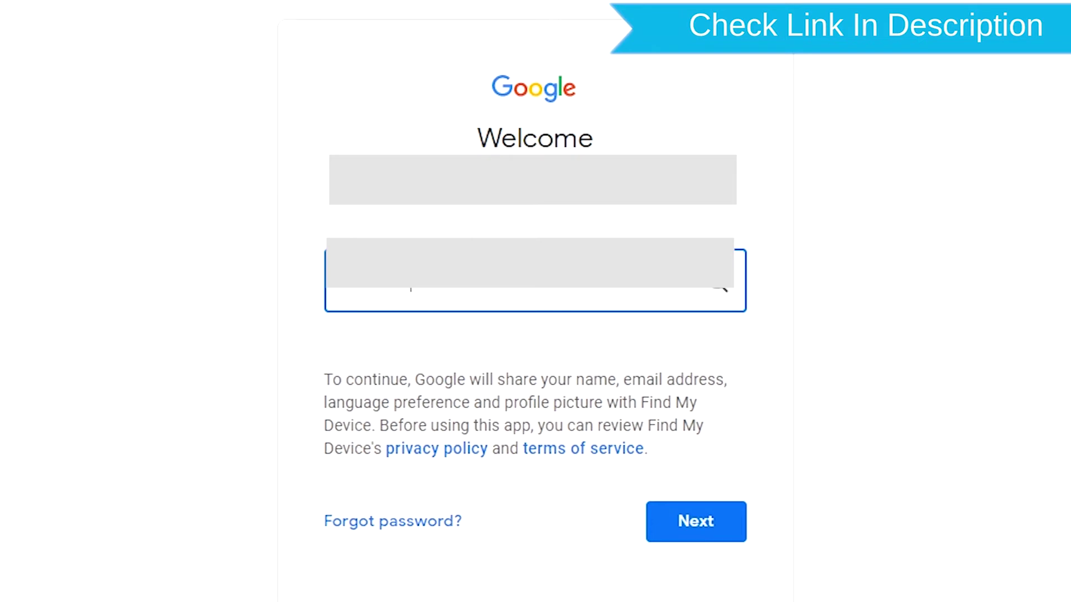
left_click(669, 521)
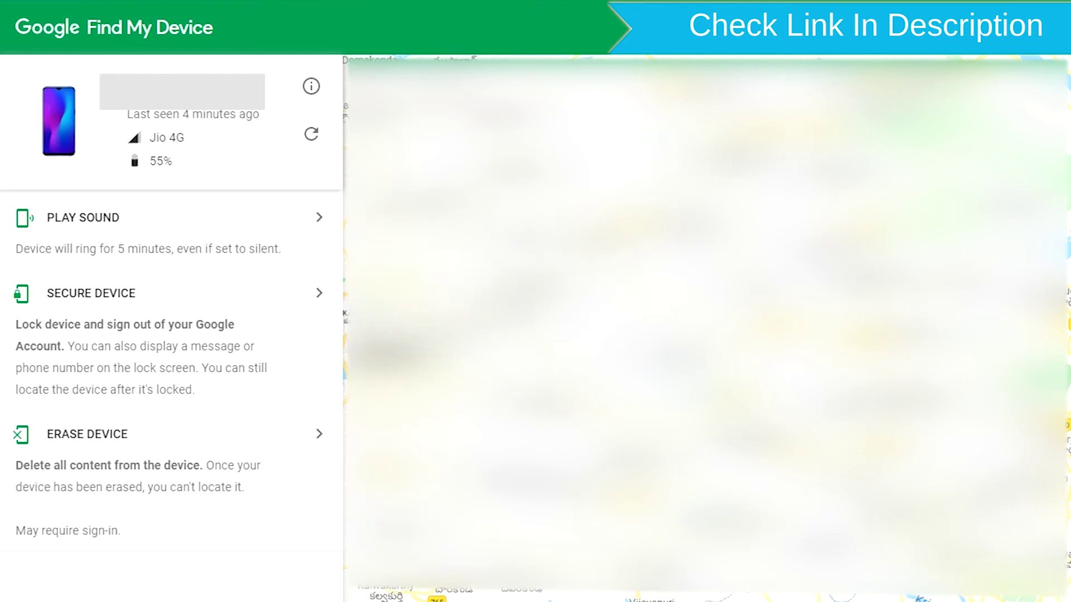
- Choose Erase Device in the side panel and confirm with the green Erase Device button
left_click(146, 442)
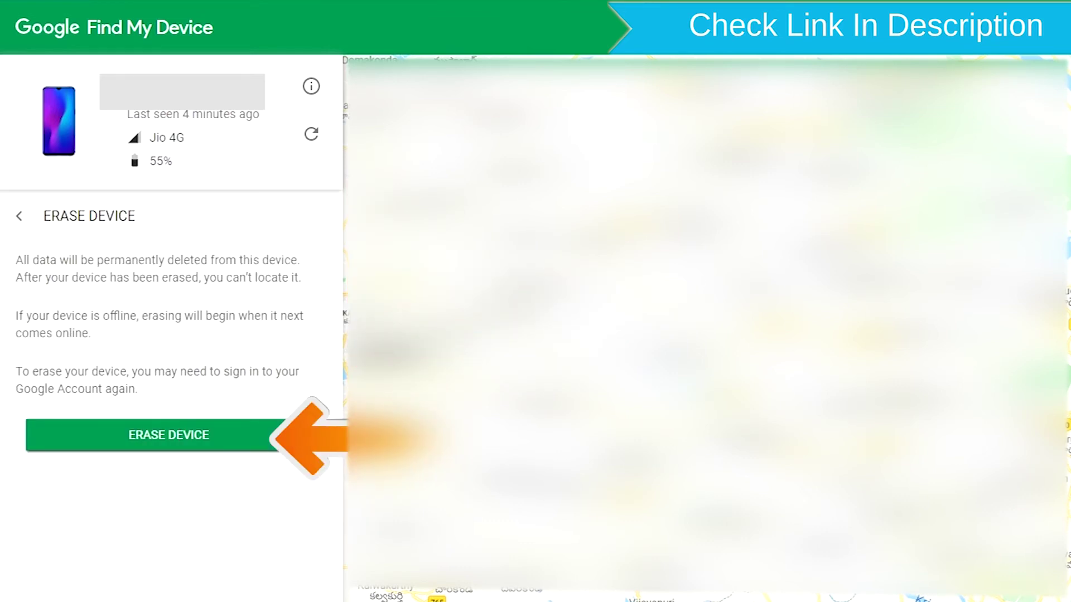
left_click(199, 439)
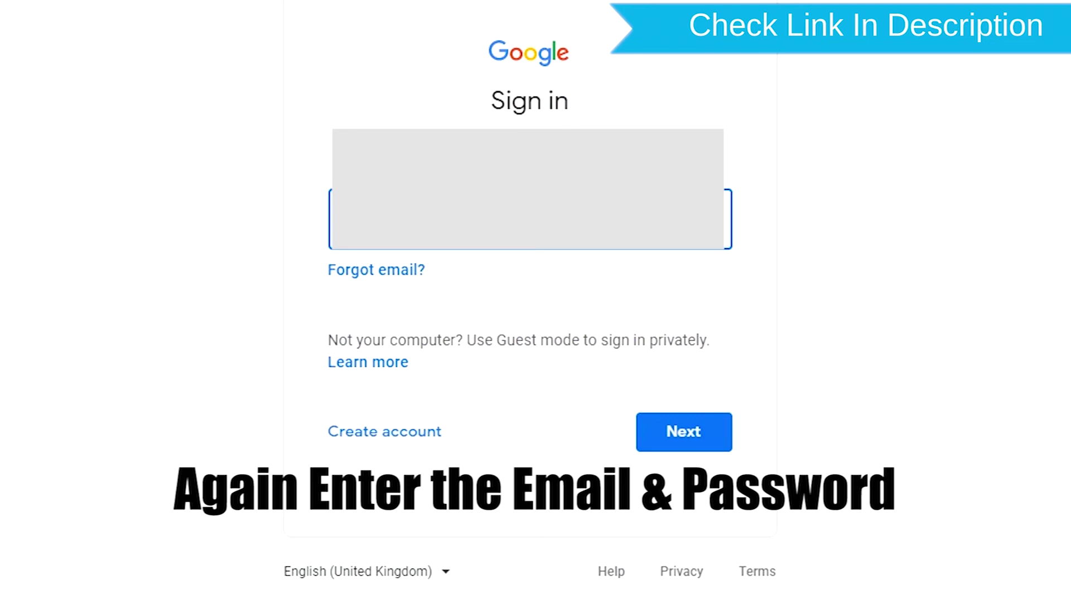
- Submit the re-entered account email on the Google sign-in page
key("Return")
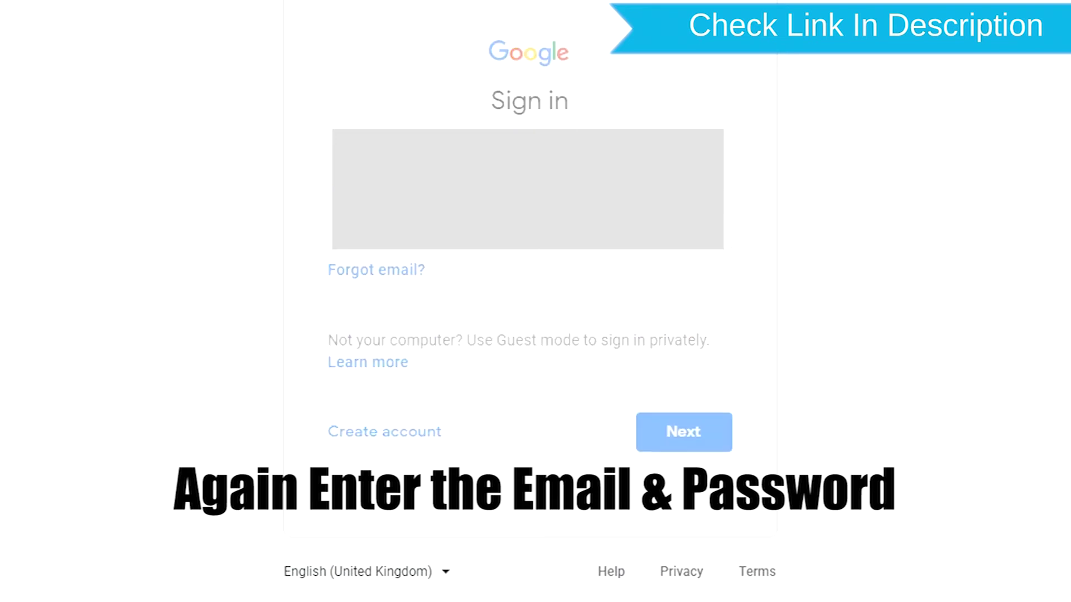